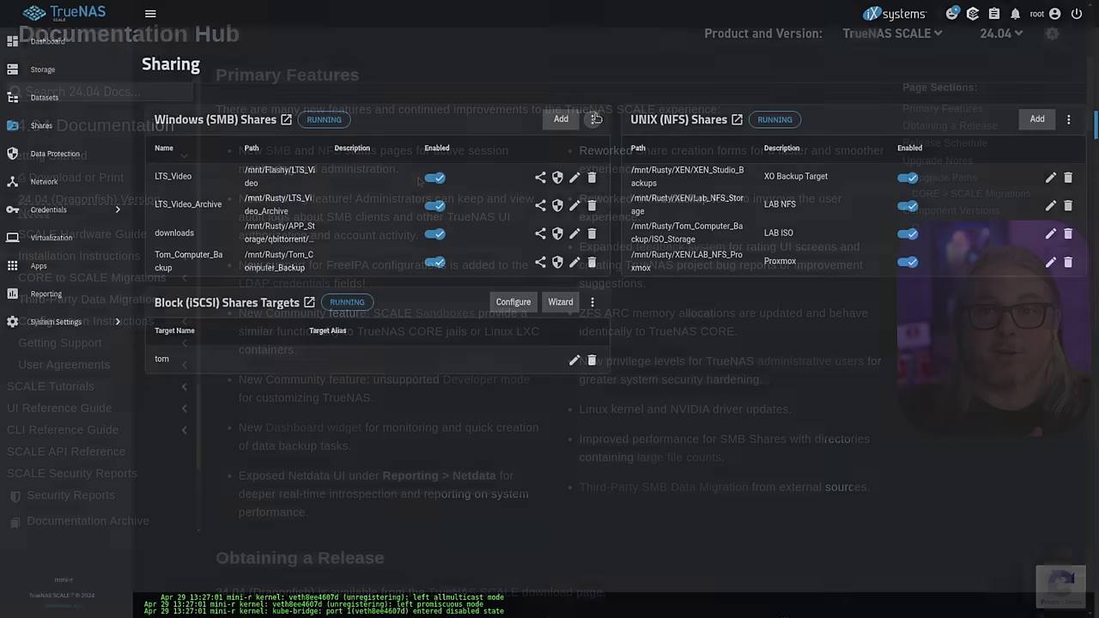
- Open the extra options menu for the SMB shares service on the Sharing page
{"action": "left_click", "coordinate": [592, 119]}
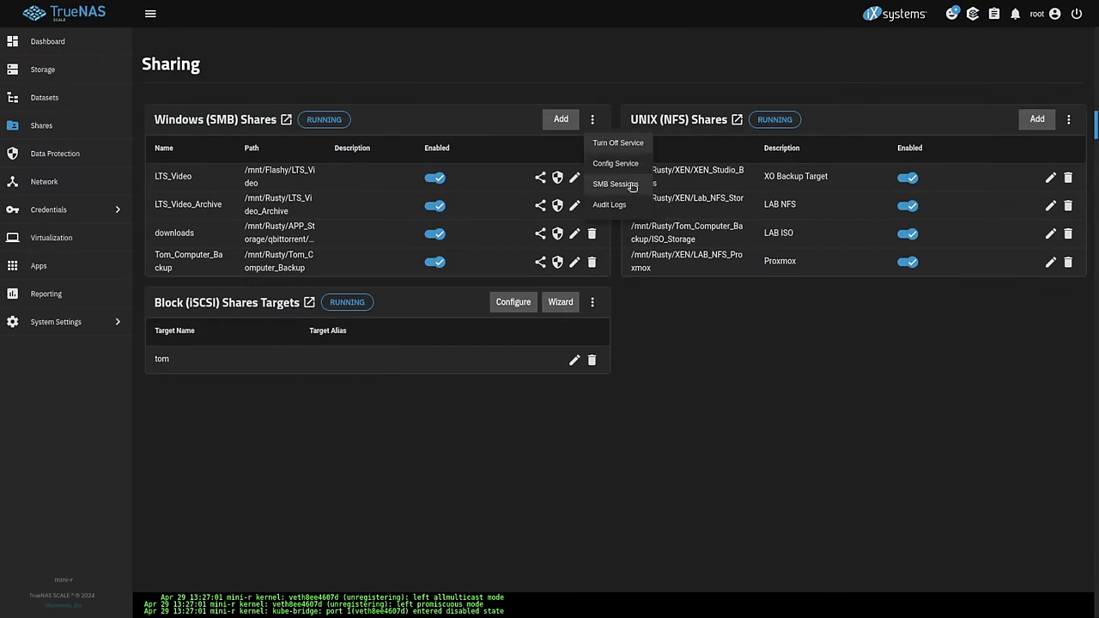
- Review the SMB sessions, file locks, connected shares and change notifications
{"action": "left_click", "coordinate": [632, 186]}
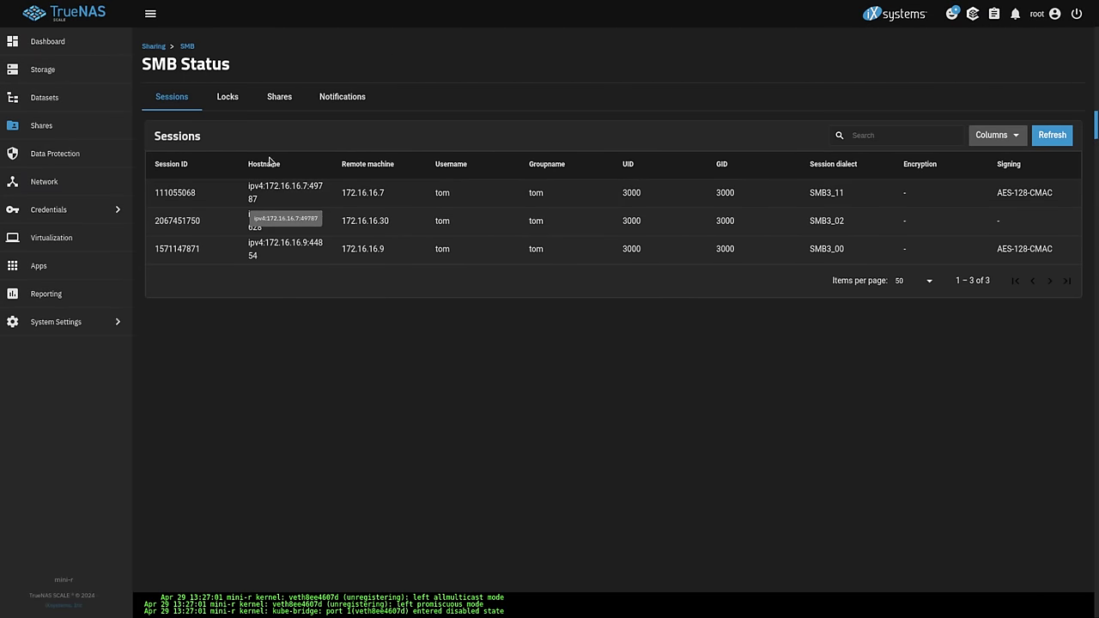
{"action": "left_click", "coordinate": [235, 107]}
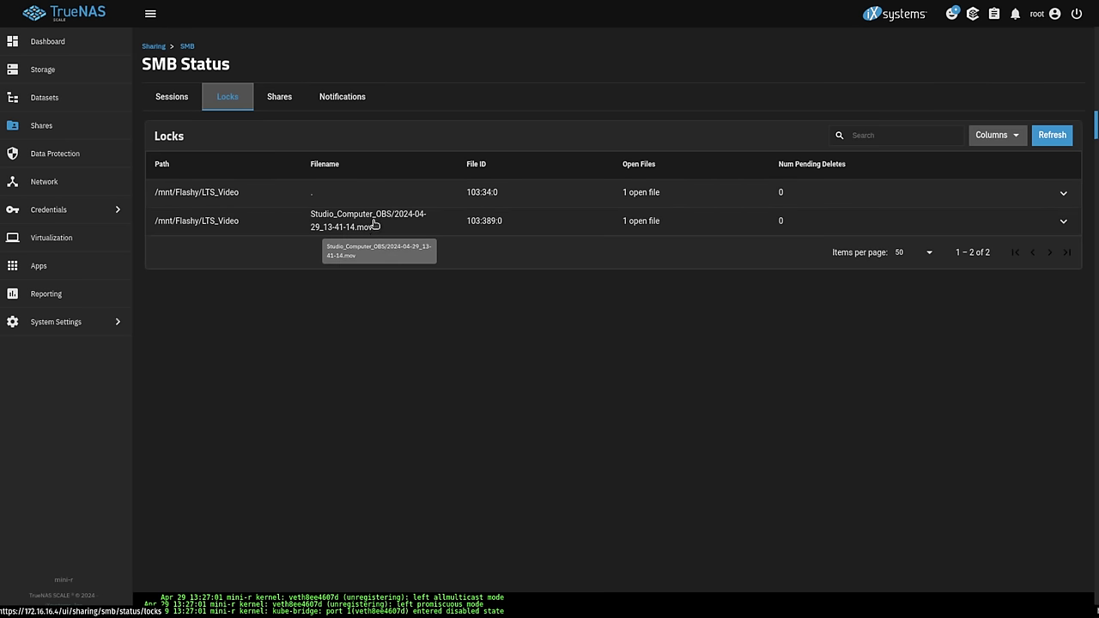
{"action": "left_click", "coordinate": [287, 98]}
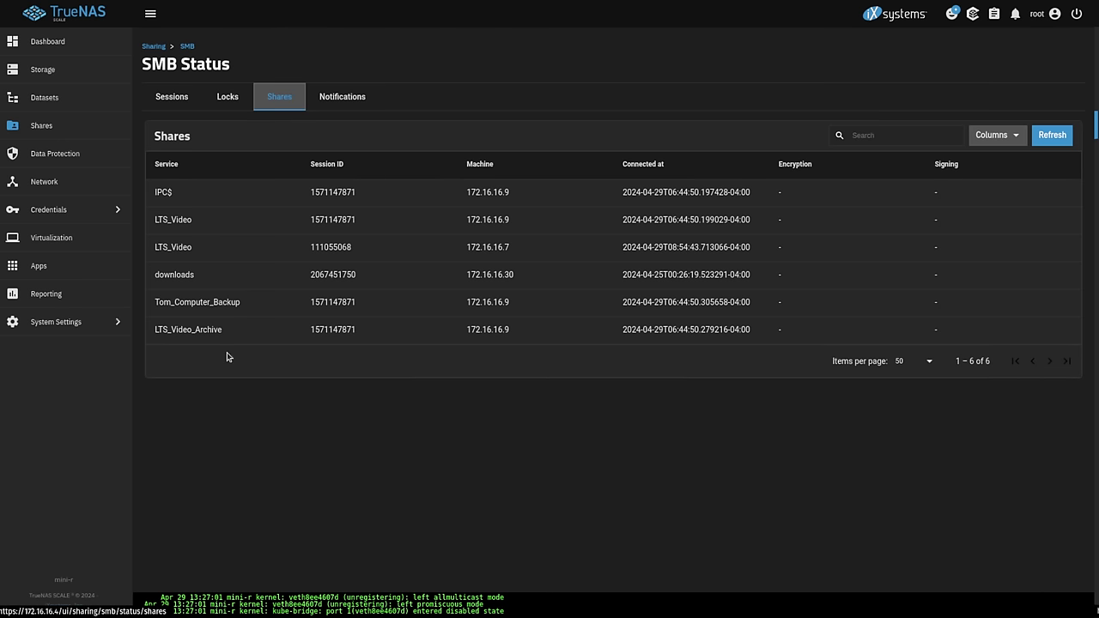
{"action": "left_click", "coordinate": [340, 95]}
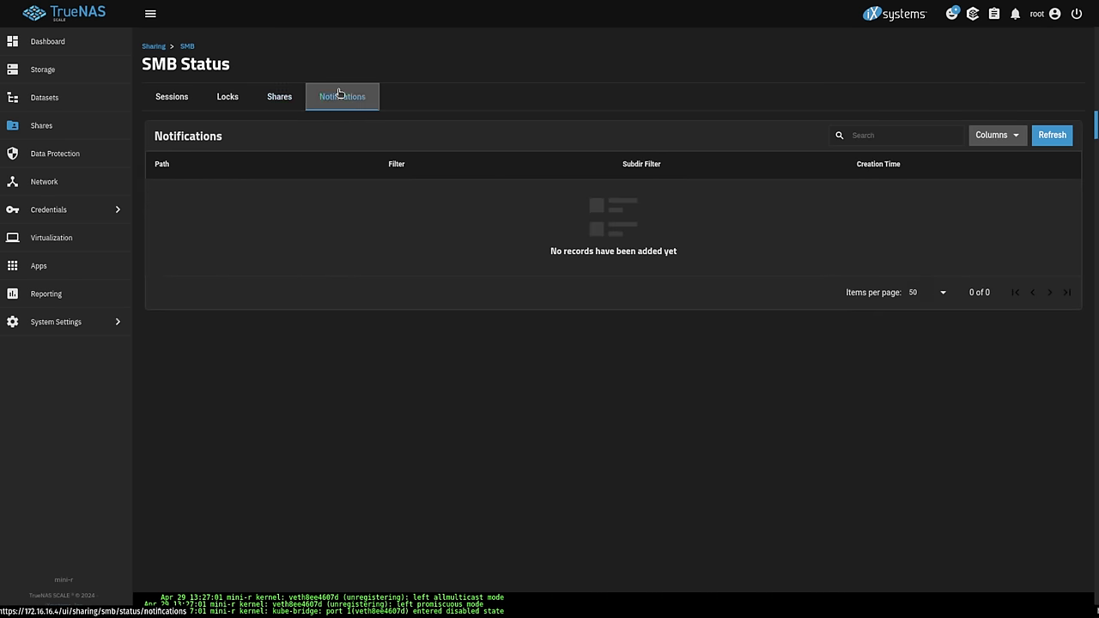
- Back on Sharing, scroll through the SMB audit log's authentication entries
{"action": "left_click", "coordinate": [154, 47]}
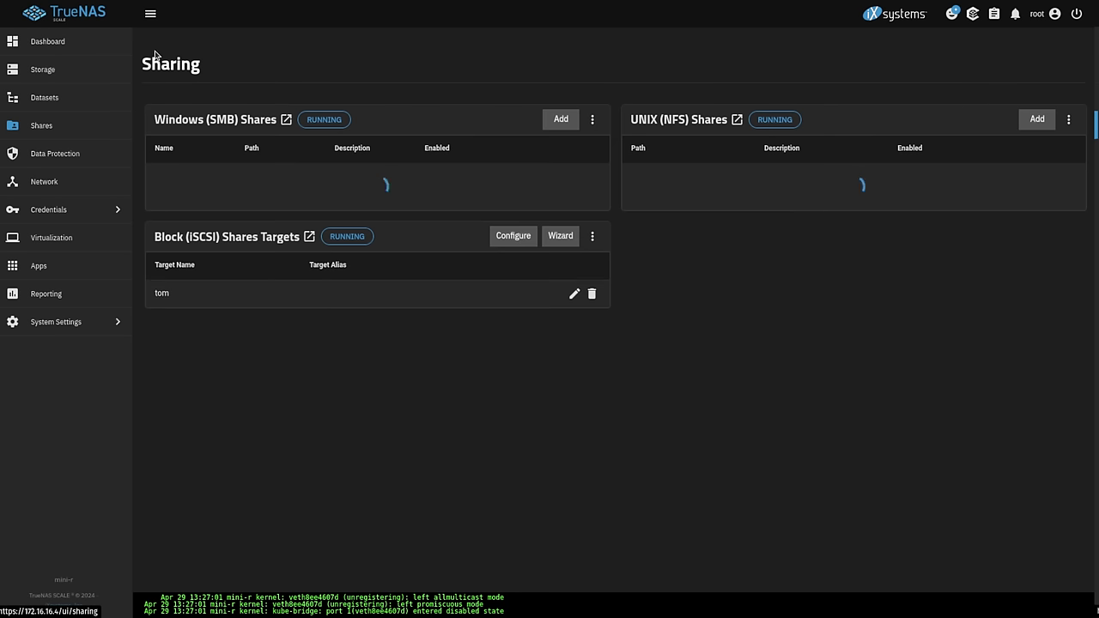
{"action": "left_click", "coordinate": [595, 120]}
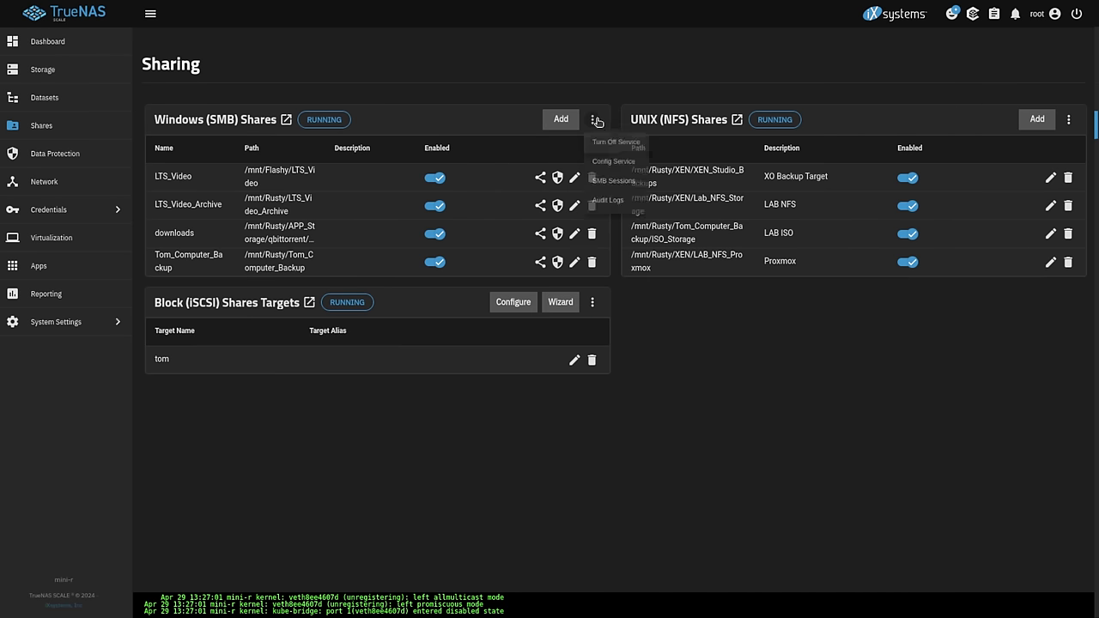
{"action": "left_click", "coordinate": [609, 206]}
{"action": "scroll", "coordinate": [425, 258], "scroll_direction": "down", "scroll_amount": 5}
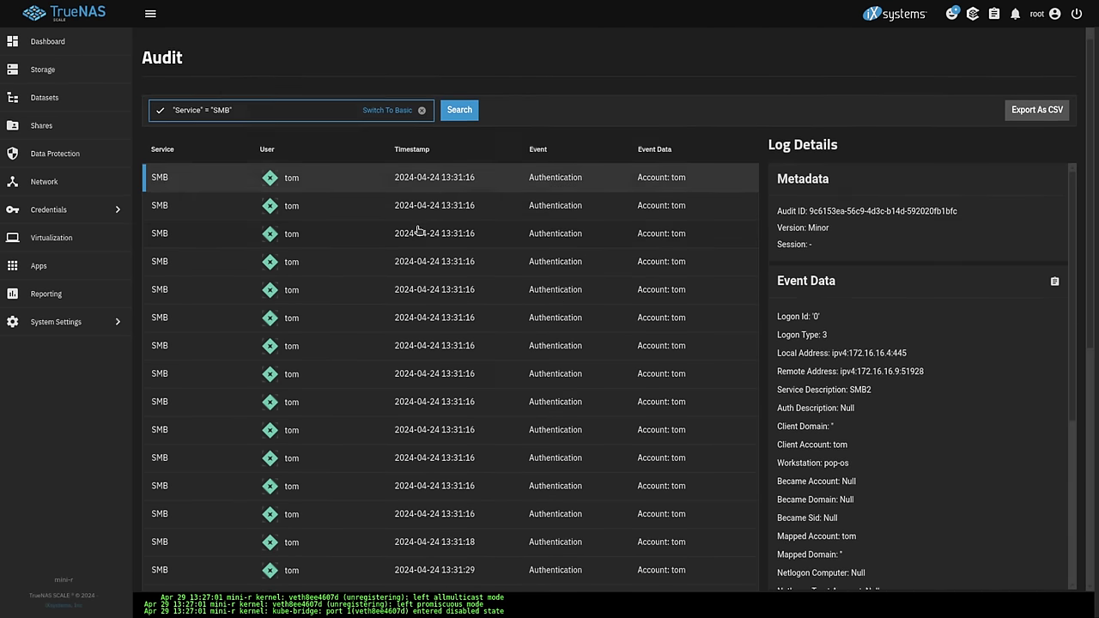
{"action": "scroll", "coordinate": [465, 401], "scroll_direction": "up", "scroll_amount": 5}
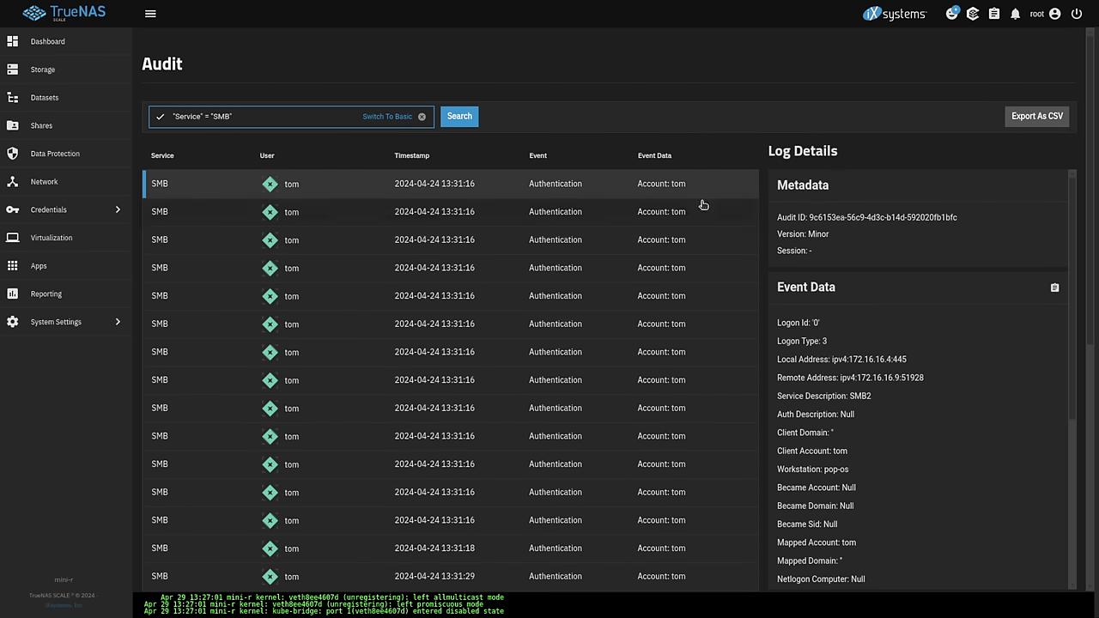
{"action": "scroll", "coordinate": [925, 326], "scroll_direction": "down", "scroll_amount": 4}
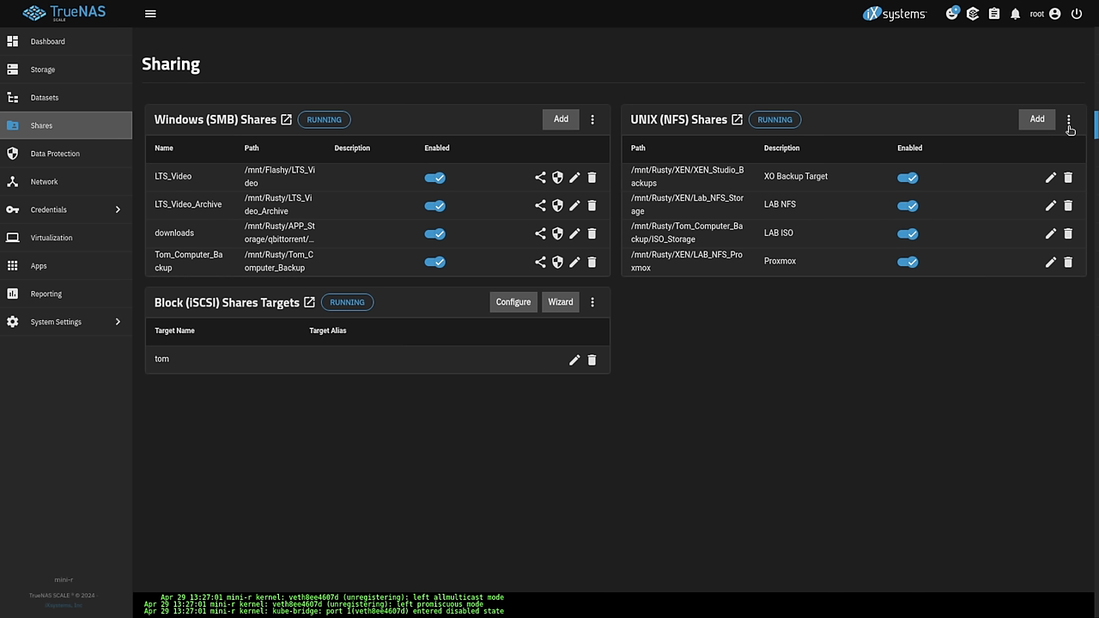
{"action": "left_click", "coordinate": [1069, 123]}
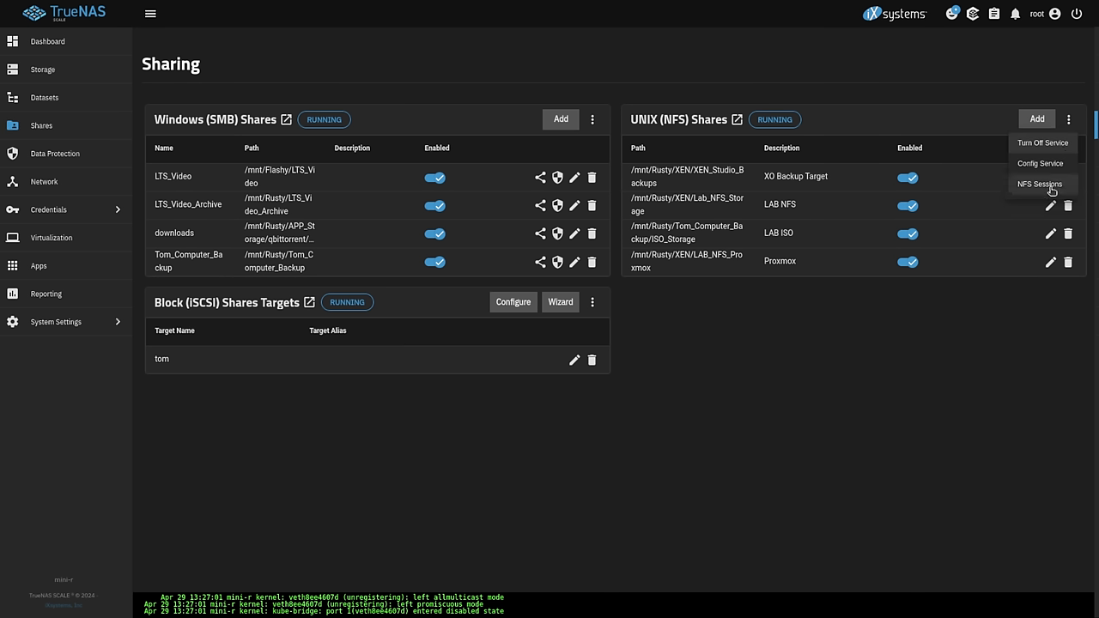
- Check the two NFSv4 client sessions, then inspect the 13:21:25 login entry in the advanced system Audit log
{"action": "left_click", "coordinate": [1049, 186]}
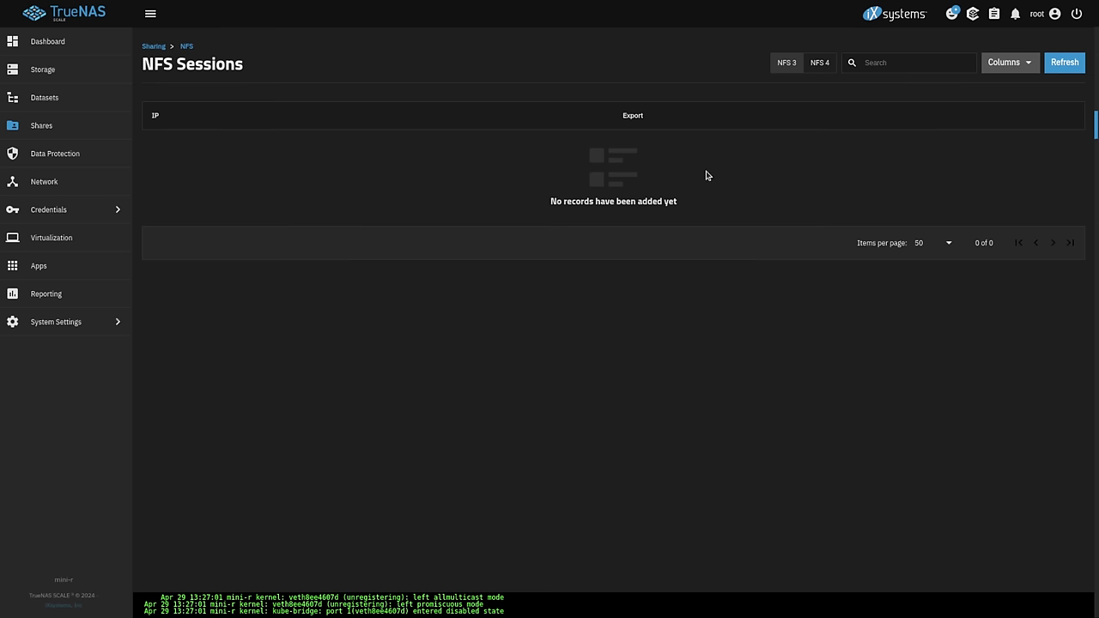
{"action": "left_click", "coordinate": [817, 65]}
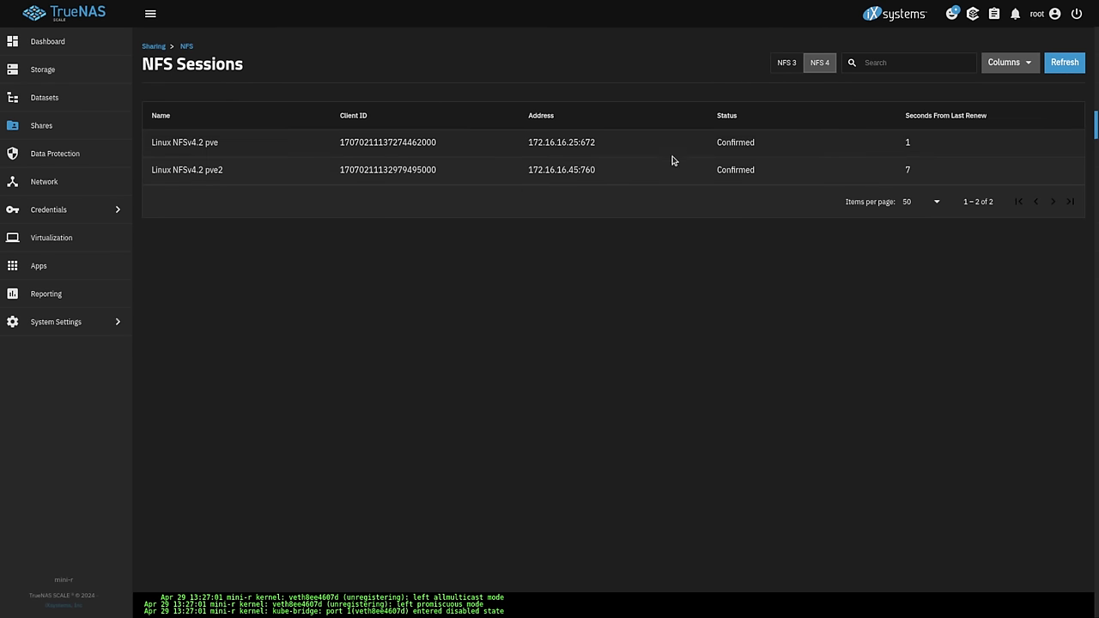
{"action": "left_click", "coordinate": [111, 321]}
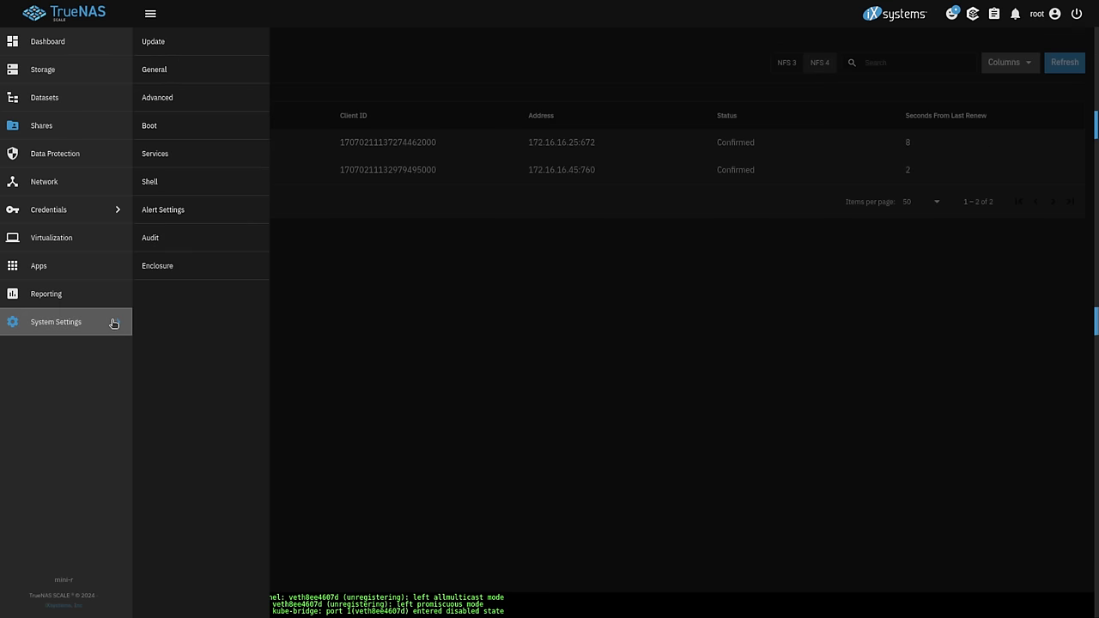
{"action": "left_click", "coordinate": [181, 247]}
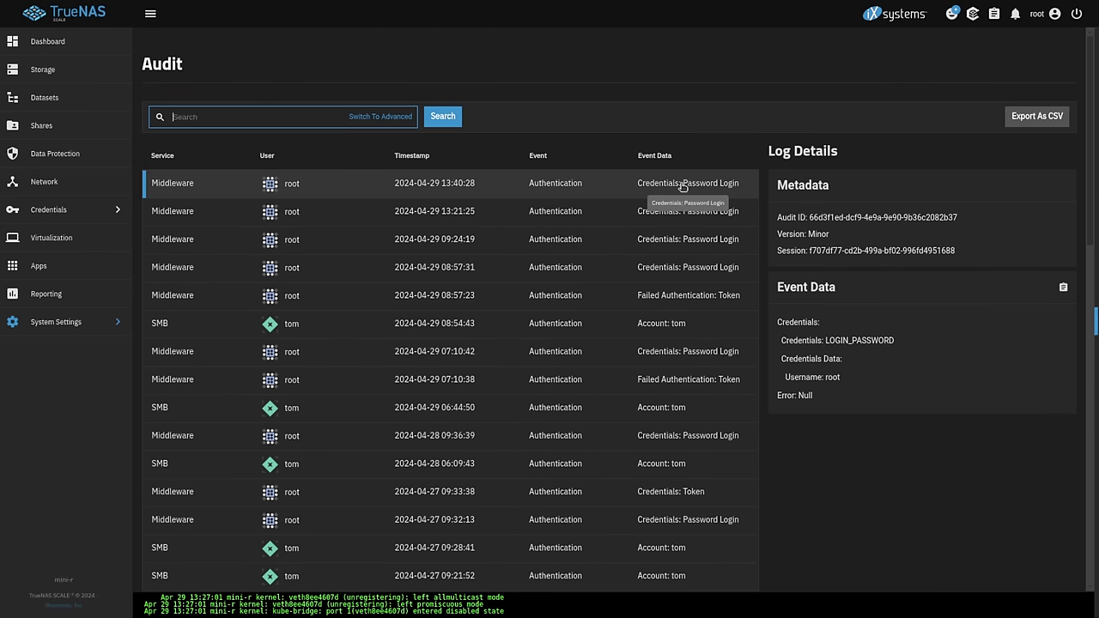
{"action": "left_click", "coordinate": [380, 116]}
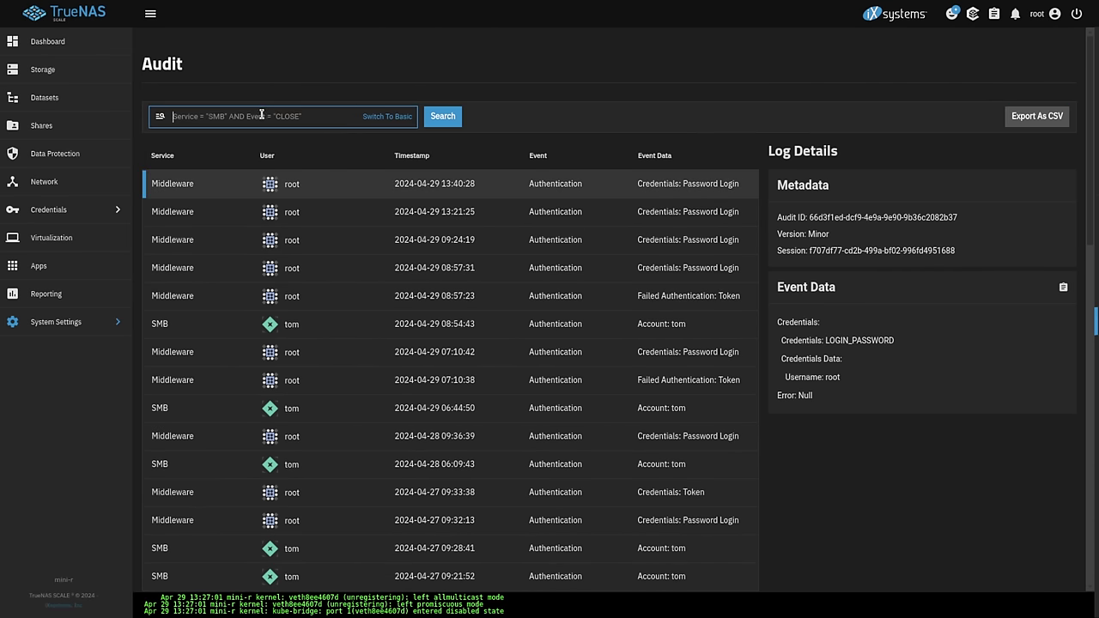
{"action": "left_click", "coordinate": [391, 211]}
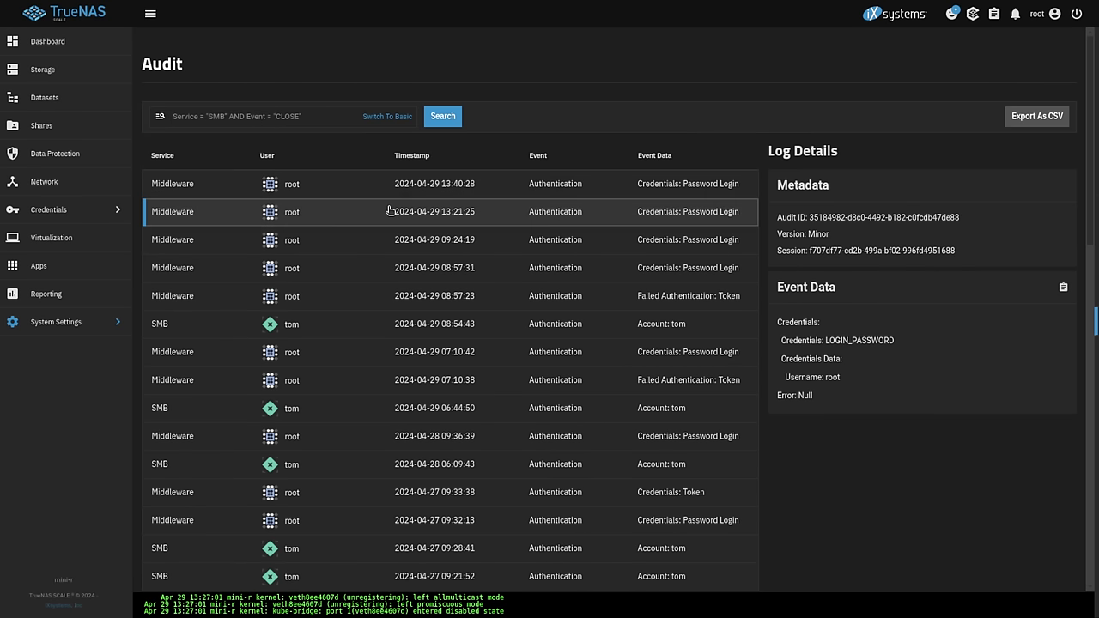
{"action": "left_click", "coordinate": [87, 295]}
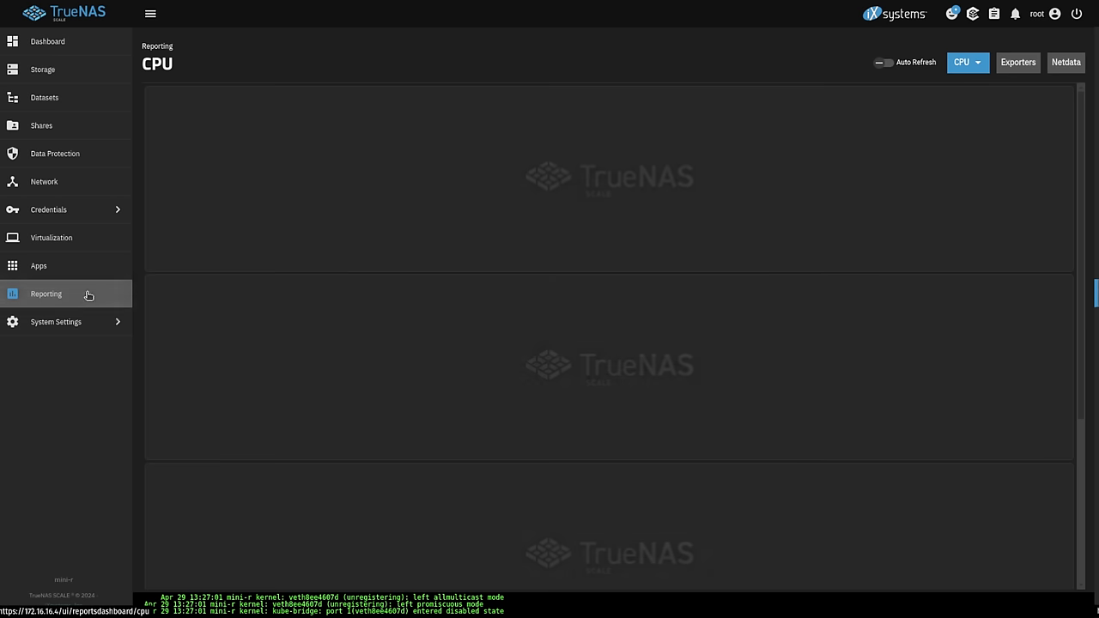
- Scroll through the CPU usage, temperature, load average and active process charts
{"action": "scroll", "coordinate": [515, 221], "scroll_direction": "down", "scroll_amount": 4}
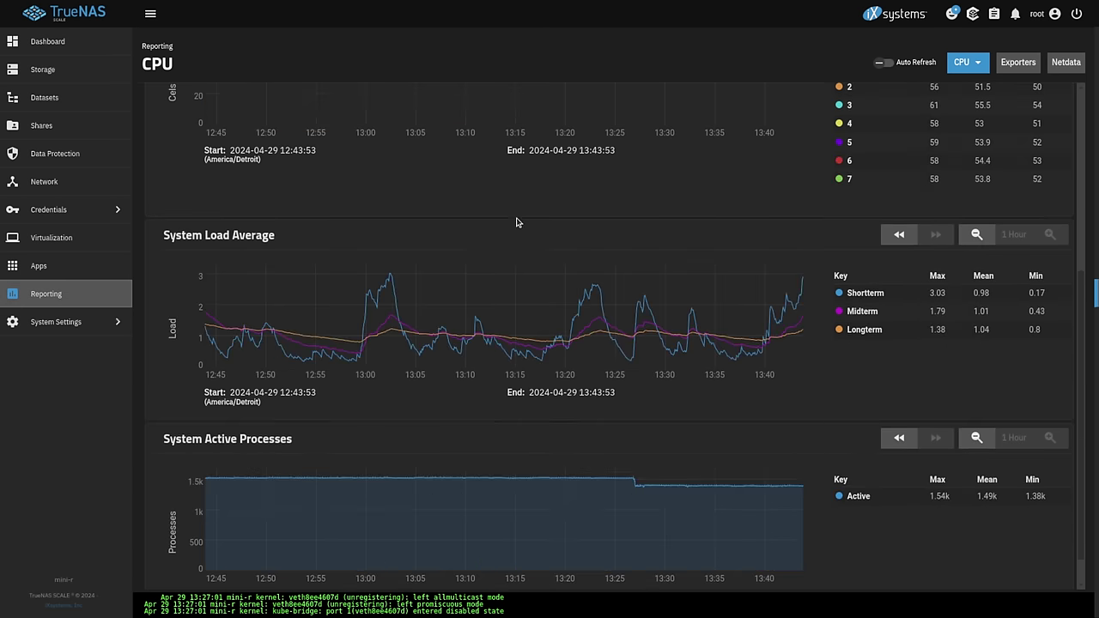
{"action": "scroll", "coordinate": [516, 222], "scroll_direction": "up", "scroll_amount": 4}
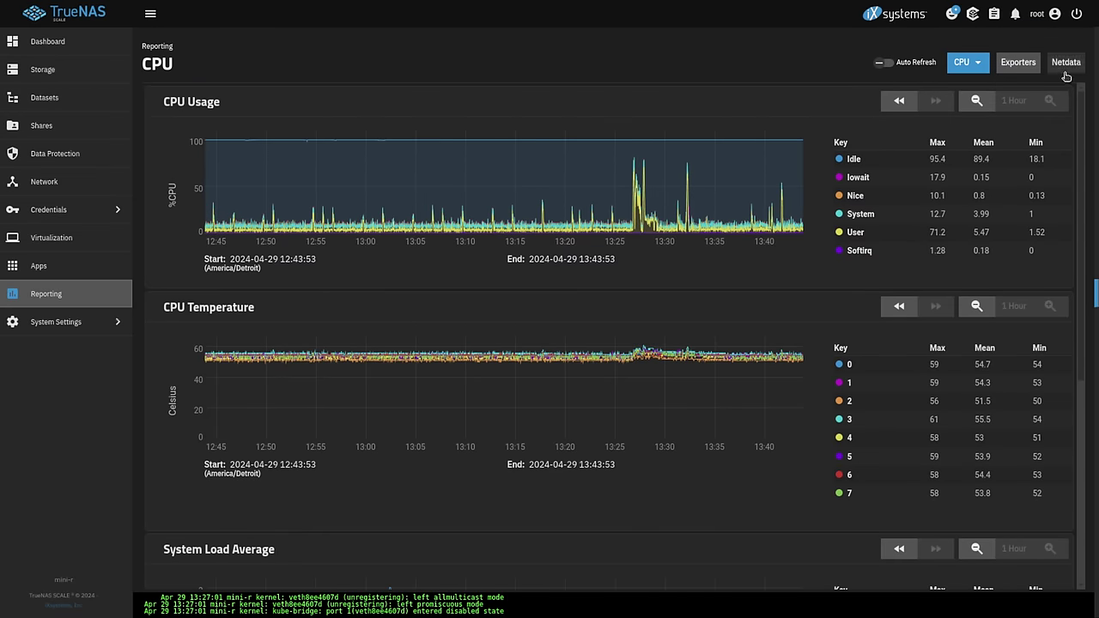
- Open the Netdata dashboard and scroll through its ZFS pools charts
{"action": "left_click", "coordinate": [1065, 72]}
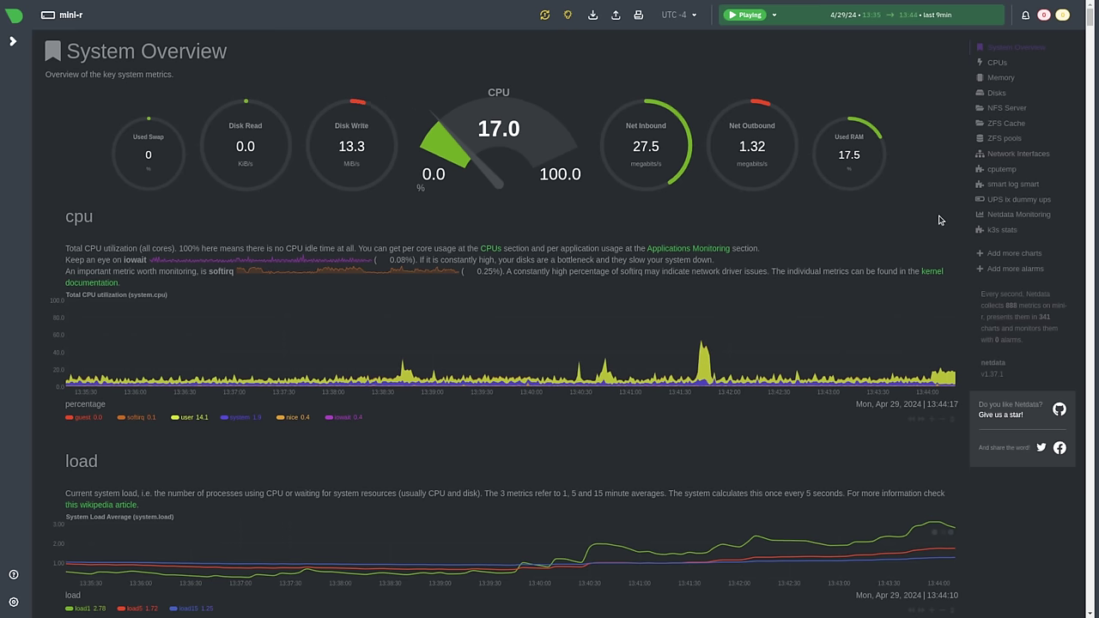
{"action": "scroll", "coordinate": [937, 216], "scroll_direction": "down", "scroll_amount": 3}
{"action": "scroll", "coordinate": [938, 220], "scroll_direction": "down", "scroll_amount": 4}
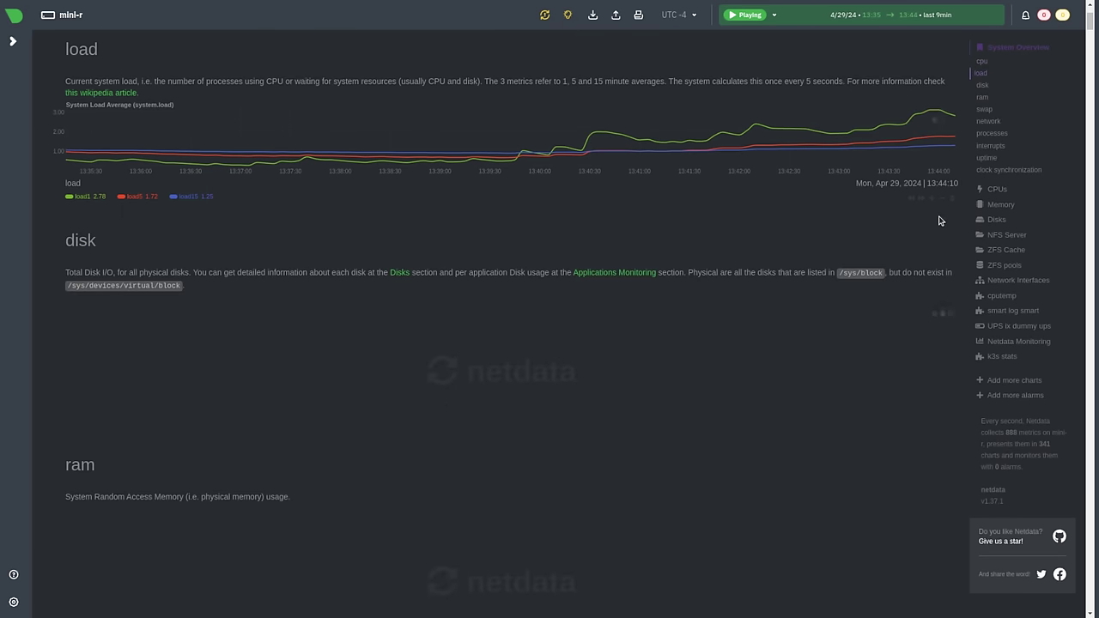
{"action": "scroll", "coordinate": [938, 221], "scroll_direction": "up", "scroll_amount": 6}
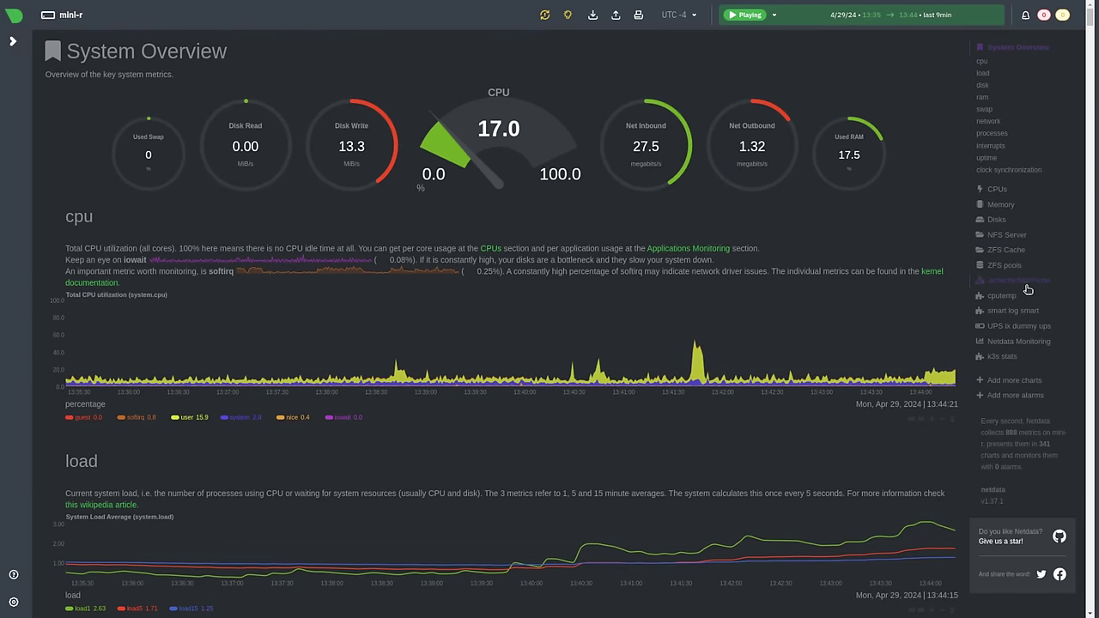
{"action": "left_click", "coordinate": [999, 267]}
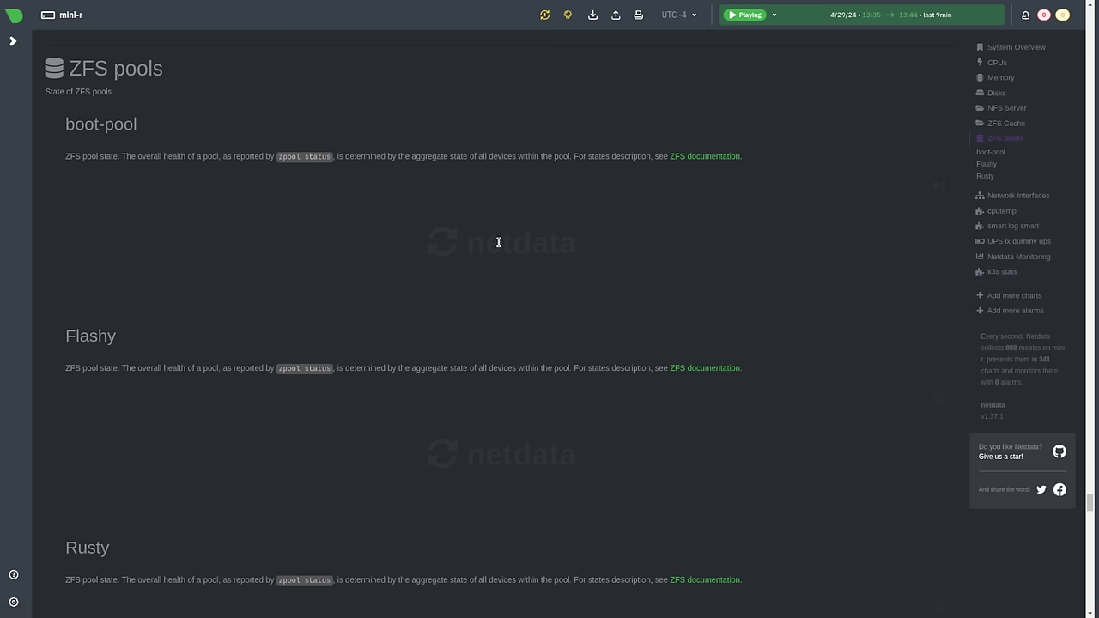
{"action": "scroll", "coordinate": [633, 275], "scroll_direction": "down", "scroll_amount": 5}
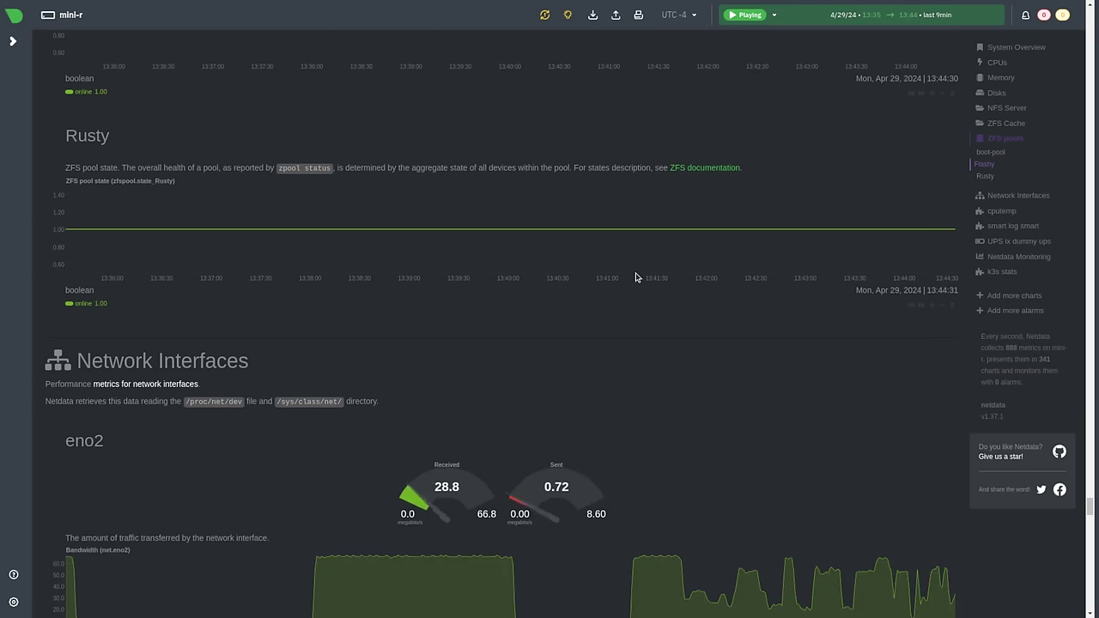
{"action": "scroll", "coordinate": [635, 276], "scroll_direction": "down", "scroll_amount": 2}
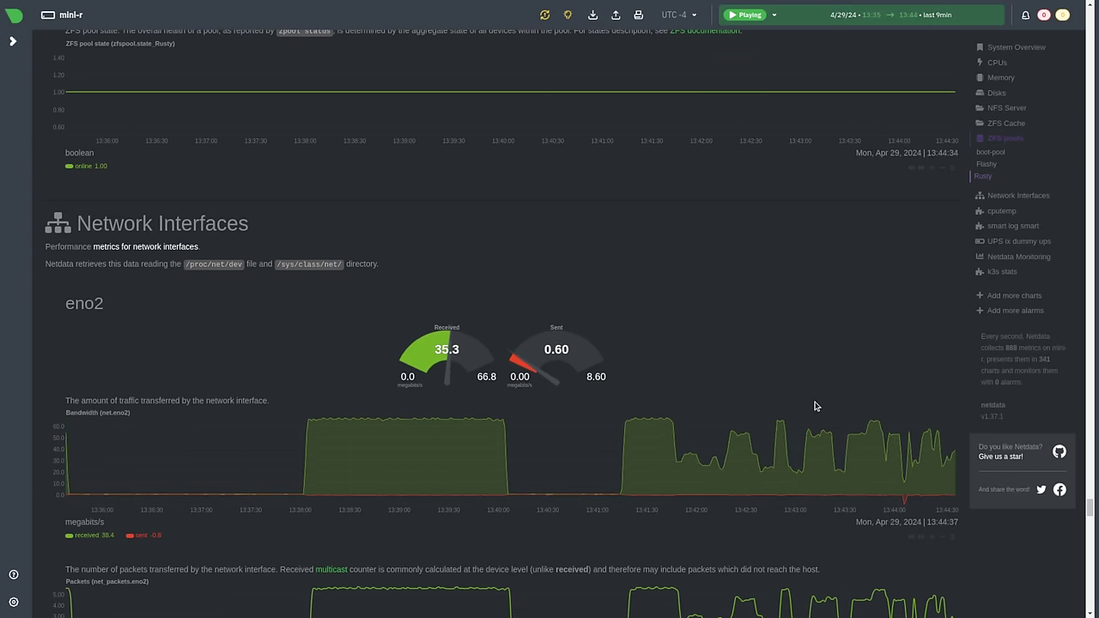
{"action": "scroll", "coordinate": [816, 406], "scroll_direction": "down", "scroll_amount": 4}
- Jump through Netdata's k3s stats, ZFS Cache and eno2 network interface charts
{"action": "left_click", "coordinate": [1013, 299]}
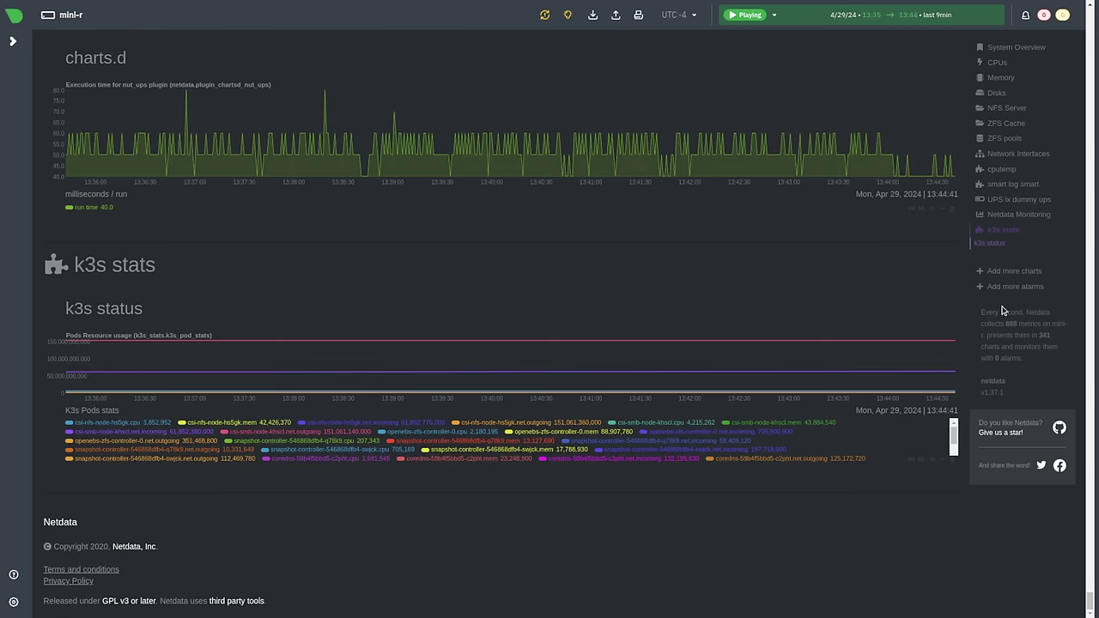
{"action": "scroll", "coordinate": [1003, 311], "scroll_direction": "up", "scroll_amount": 2}
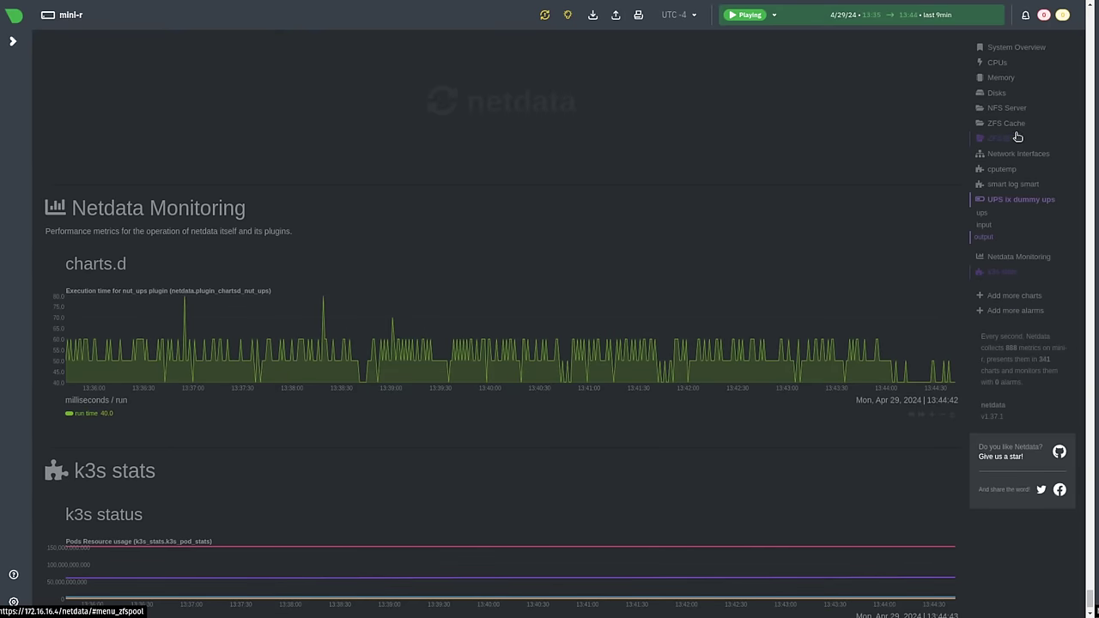
{"action": "left_click", "coordinate": [1014, 125]}
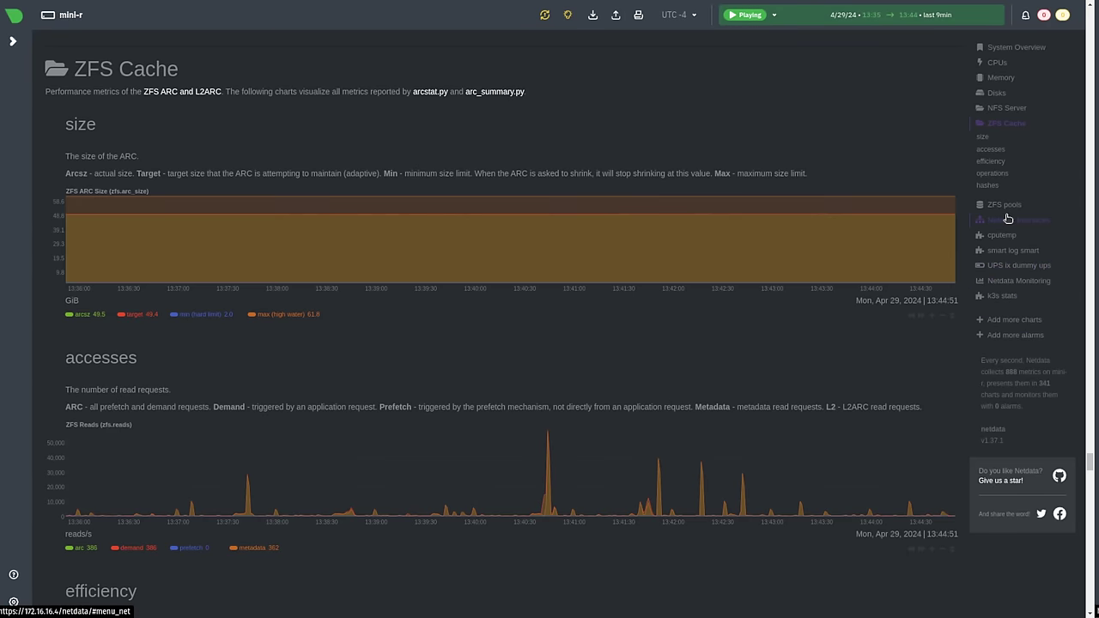
{"action": "left_click", "coordinate": [1008, 217]}
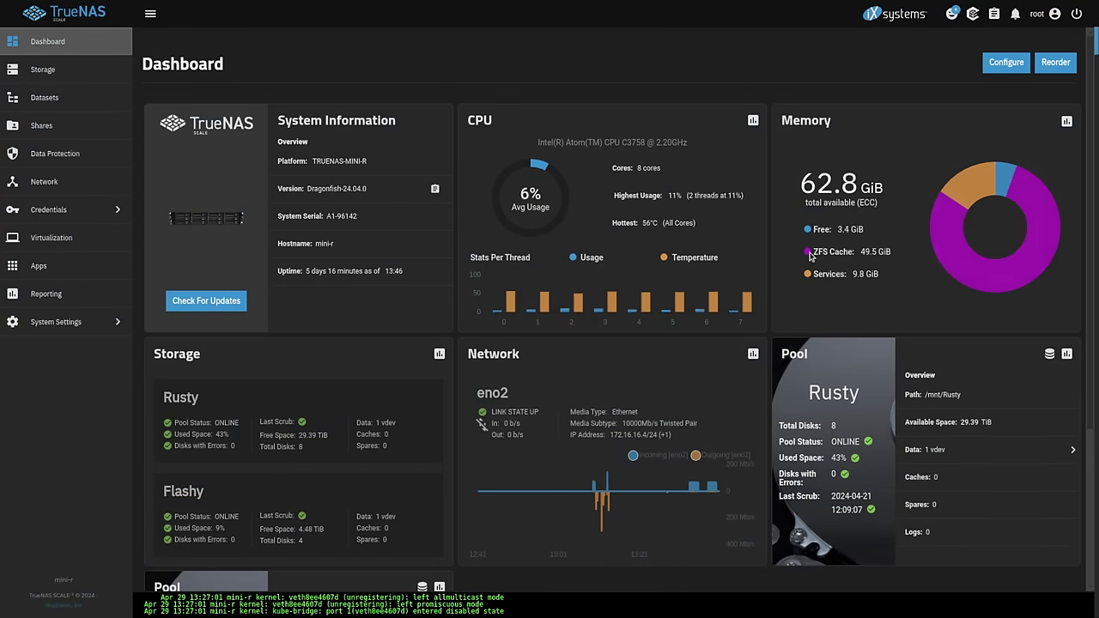
- Highlight the ZFS Cache and free memory figures in the dashboard's Memory widget
{"action": "left_click_drag", "start_coordinate": [811, 252], "coordinate": [869, 258]}
{"action": "left_click", "coordinate": [980, 195]}
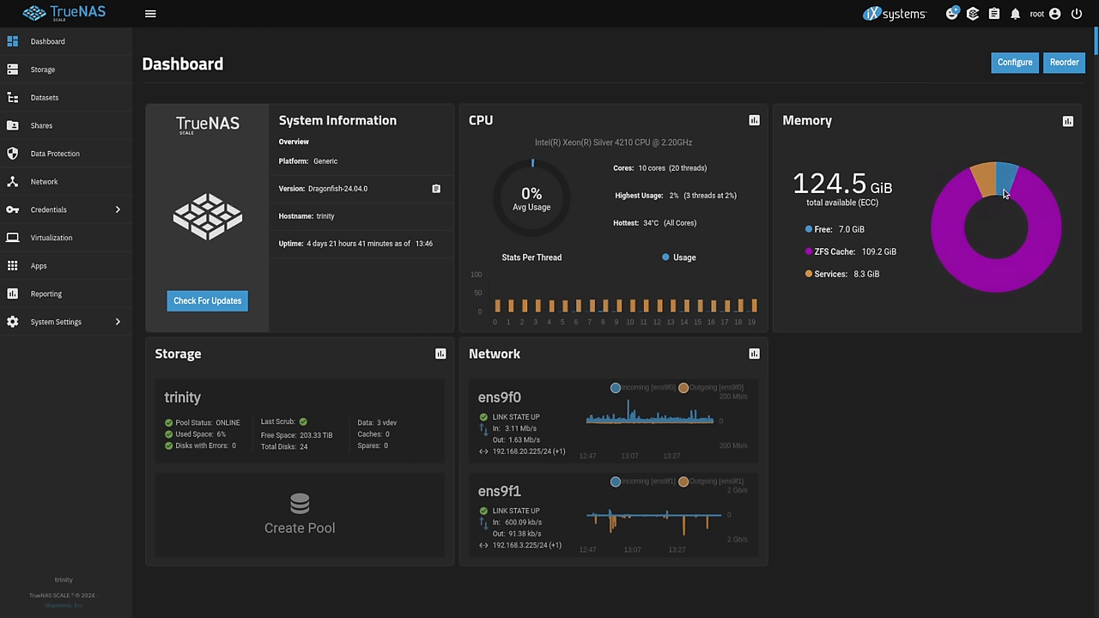
{"action": "left_click_drag", "start_coordinate": [810, 231], "coordinate": [912, 243]}
{"action": "left_click", "coordinate": [912, 243]}
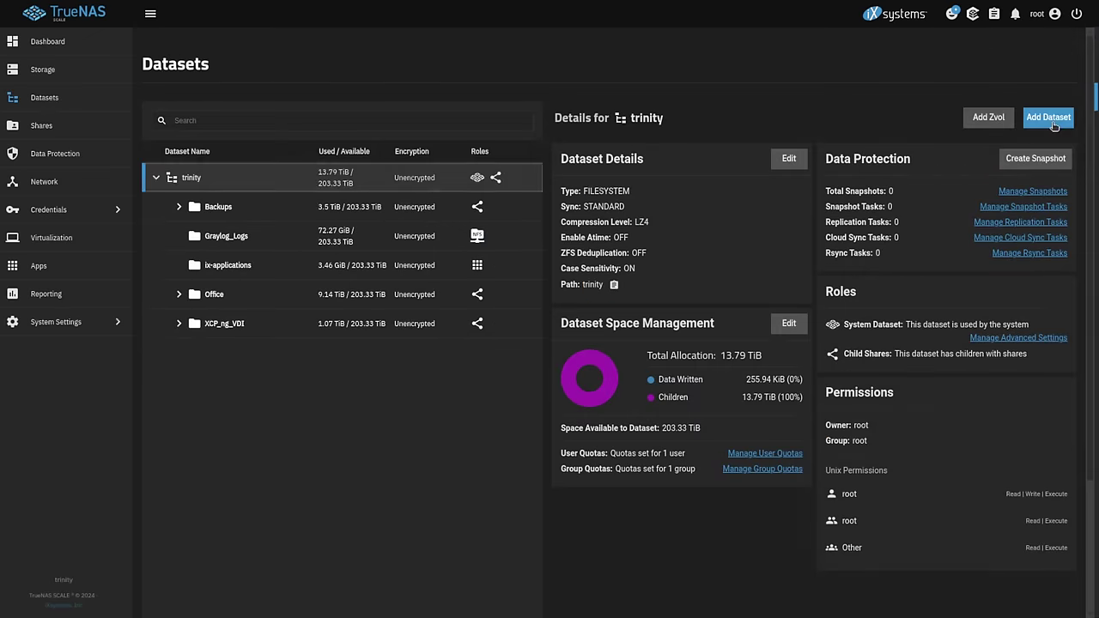
- Add a dataset named Test_Share under trinity using the SMB preset, and save it
{"action": "left_click", "coordinate": [1055, 117]}
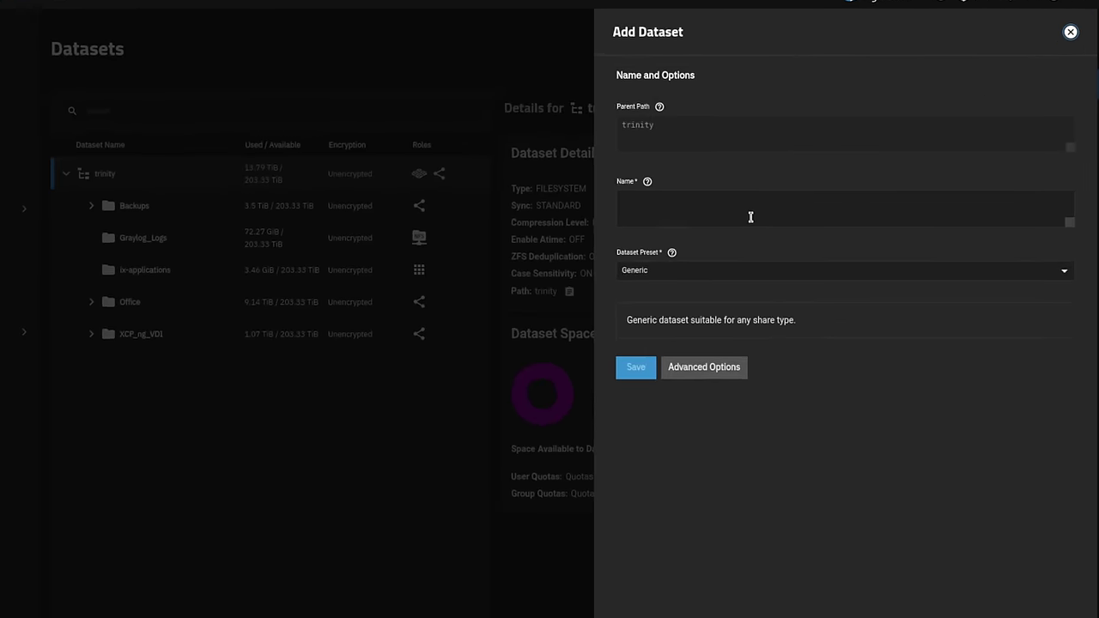
{"action": "left_click", "coordinate": [763, 214]}
{"action": "type", "text": "Test"}
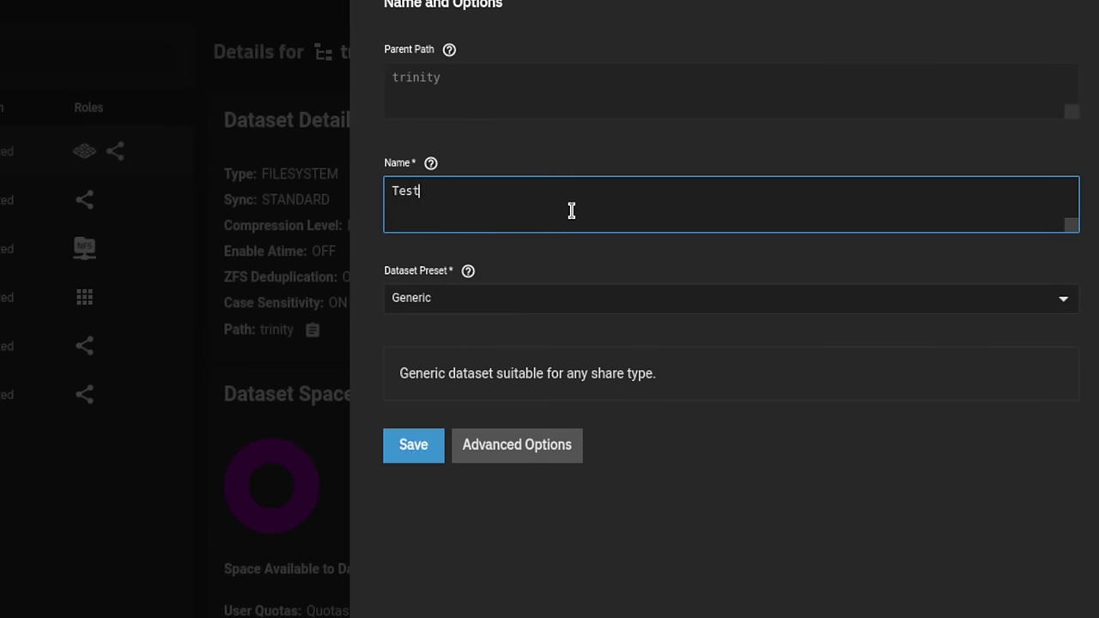
{"action": "type", "text": "_Share"}
{"action": "left_click", "coordinate": [449, 300]}
{"action": "left_click", "coordinate": [434, 371]}
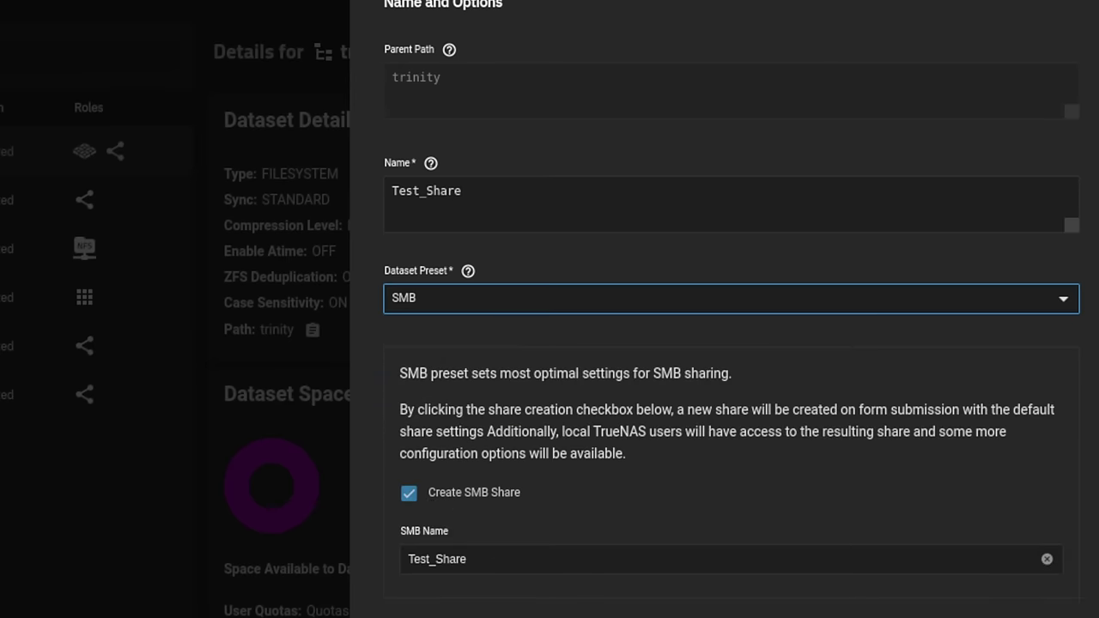
{"action": "left_click", "coordinate": [674, 472]}
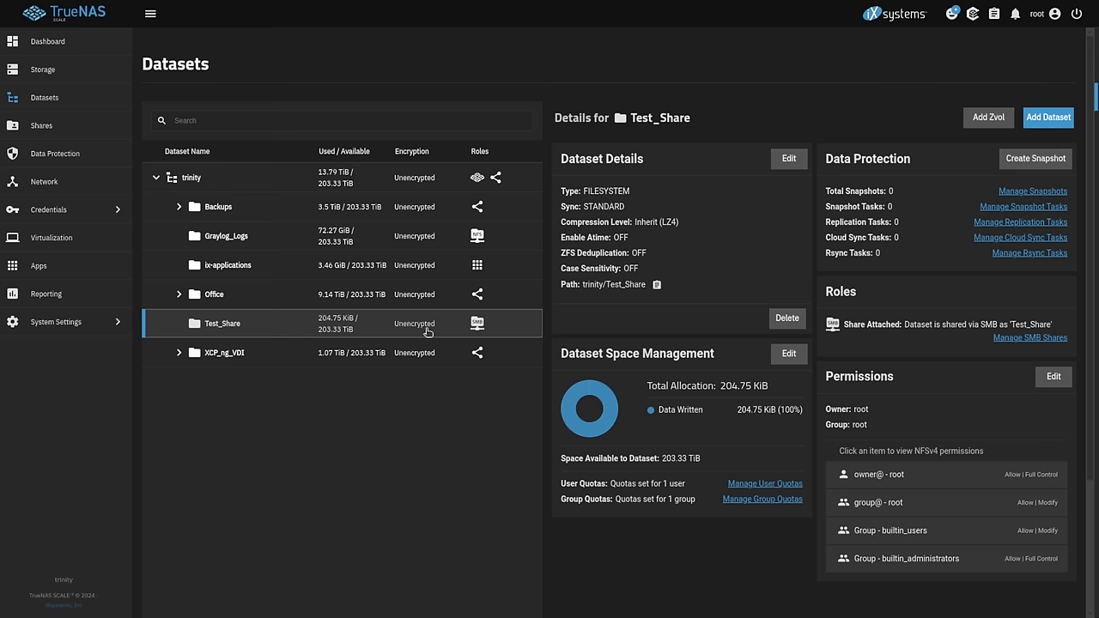
{"action": "mouse_move", "coordinate": [479, 331]}
- Open Test_Share's ACL editor, then highlight its path in the Windows (SMB) Shares list
{"action": "left_click", "coordinate": [1054, 376]}
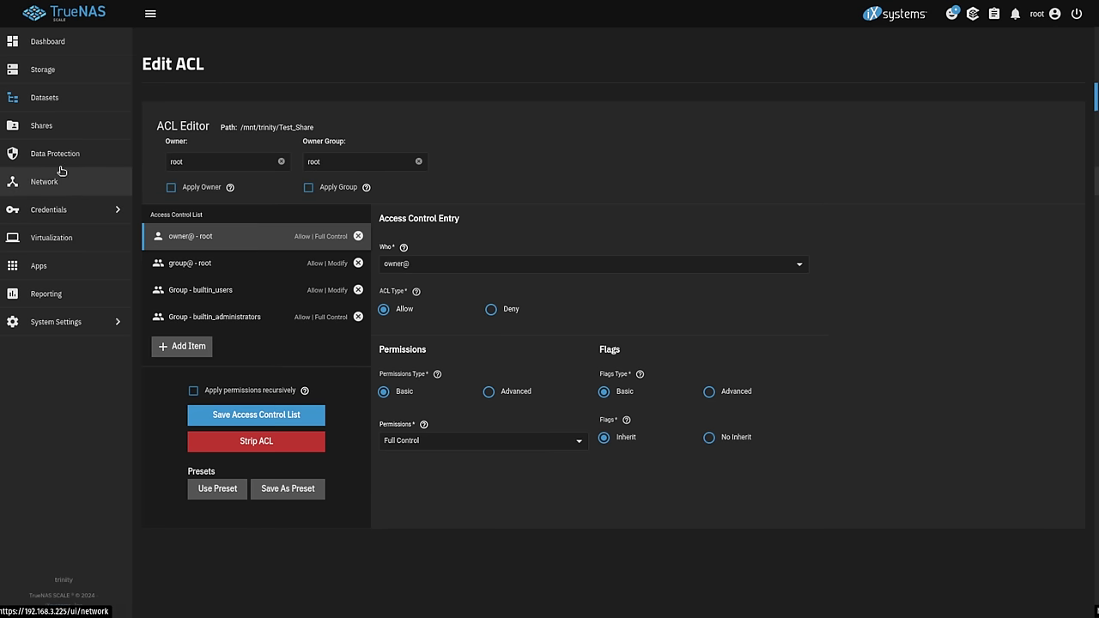
{"action": "left_click", "coordinate": [77, 130]}
{"action": "left_click", "coordinate": [241, 118]}
{"action": "left_click_drag", "start_coordinate": [364, 224], "coordinate": [490, 238]}
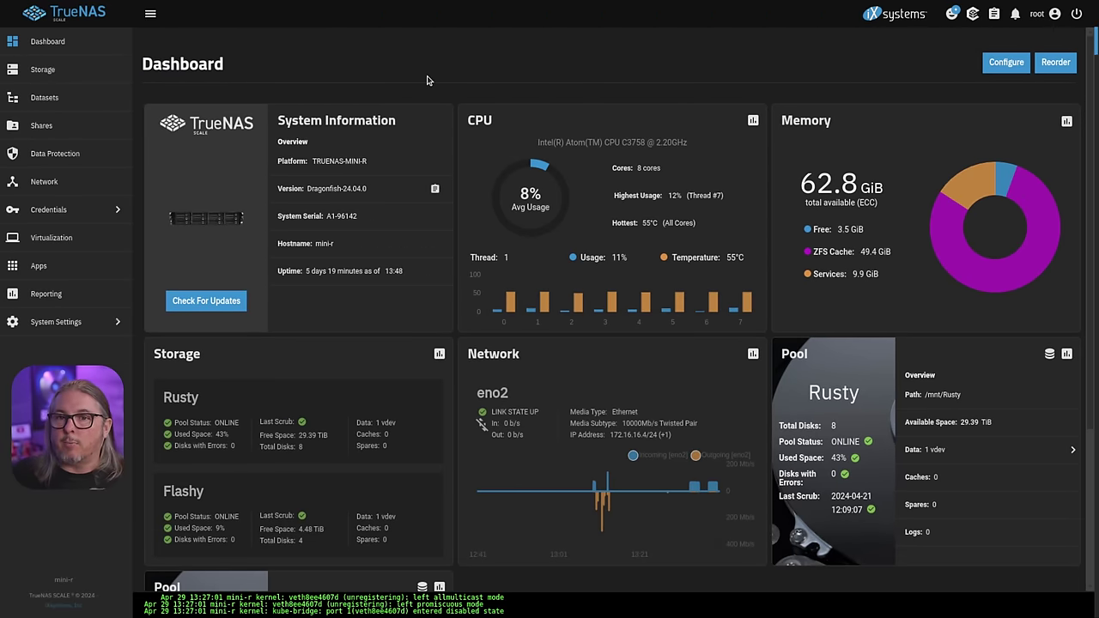
- Delete the netdata app with confirmation, then open qbittorrent's settings for editing
{"action": "left_click", "coordinate": [85, 263]}
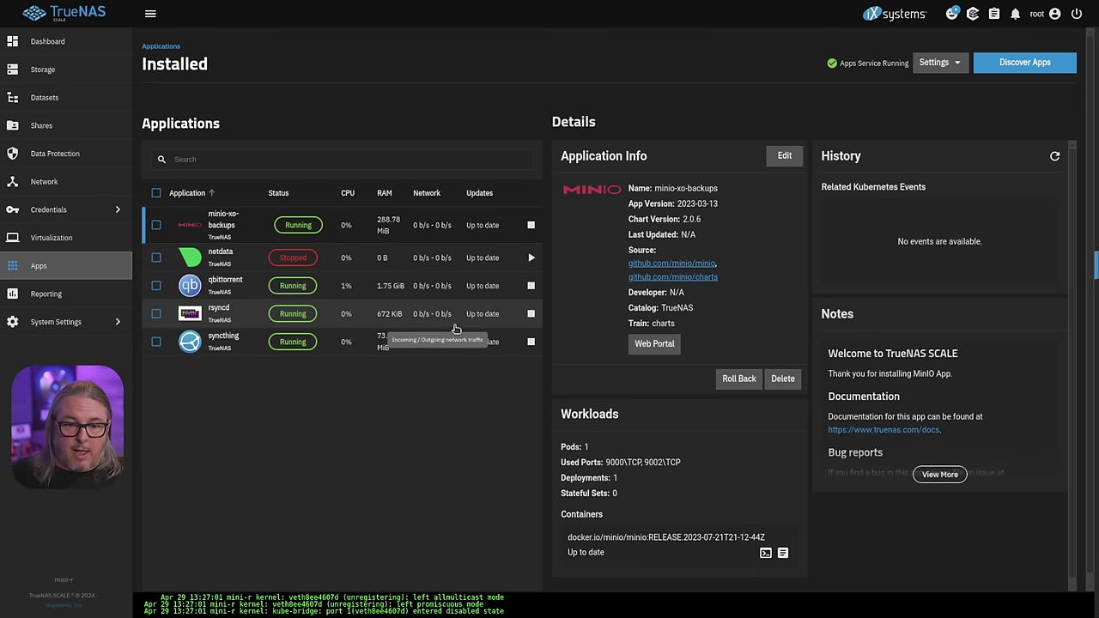
{"action": "left_click", "coordinate": [416, 265]}
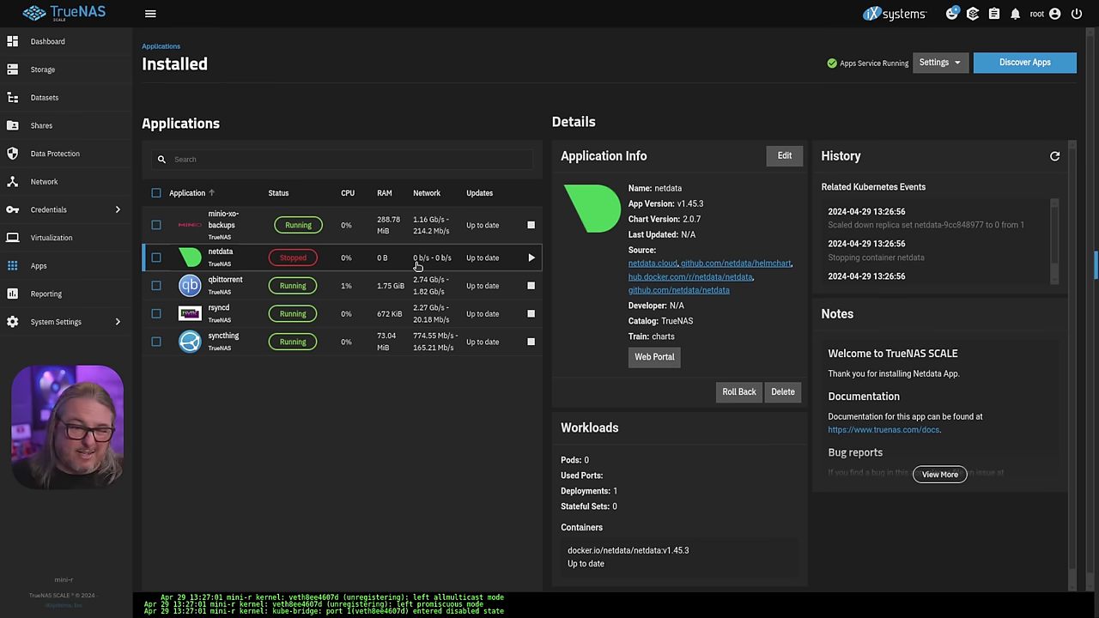
{"action": "left_click", "coordinate": [783, 391]}
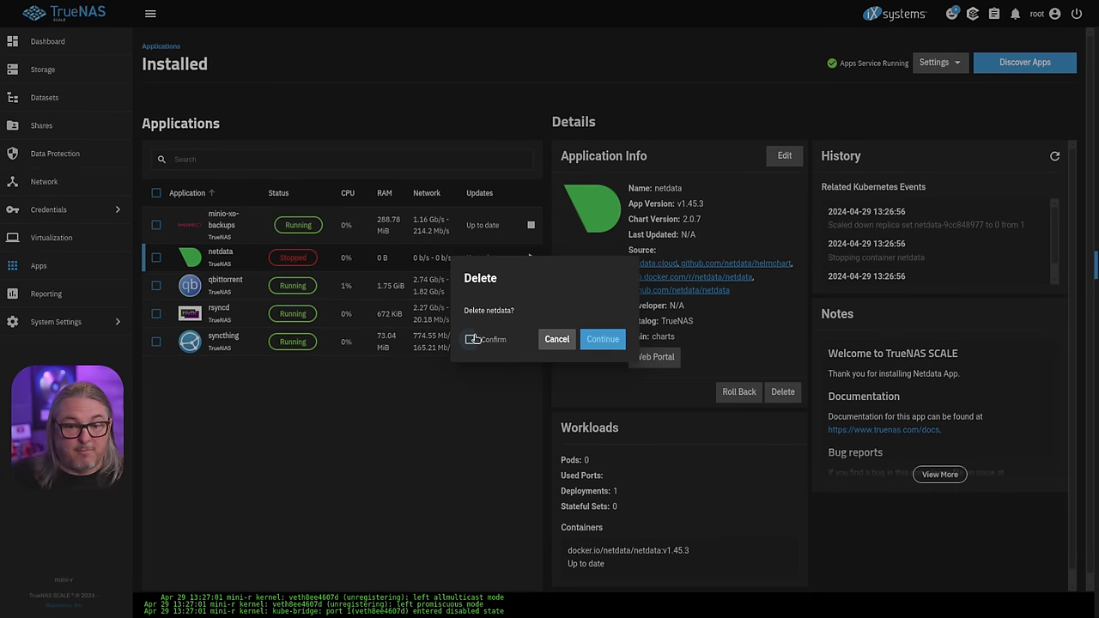
{"action": "left_click", "coordinate": [470, 339]}
{"action": "left_click", "coordinate": [602, 339]}
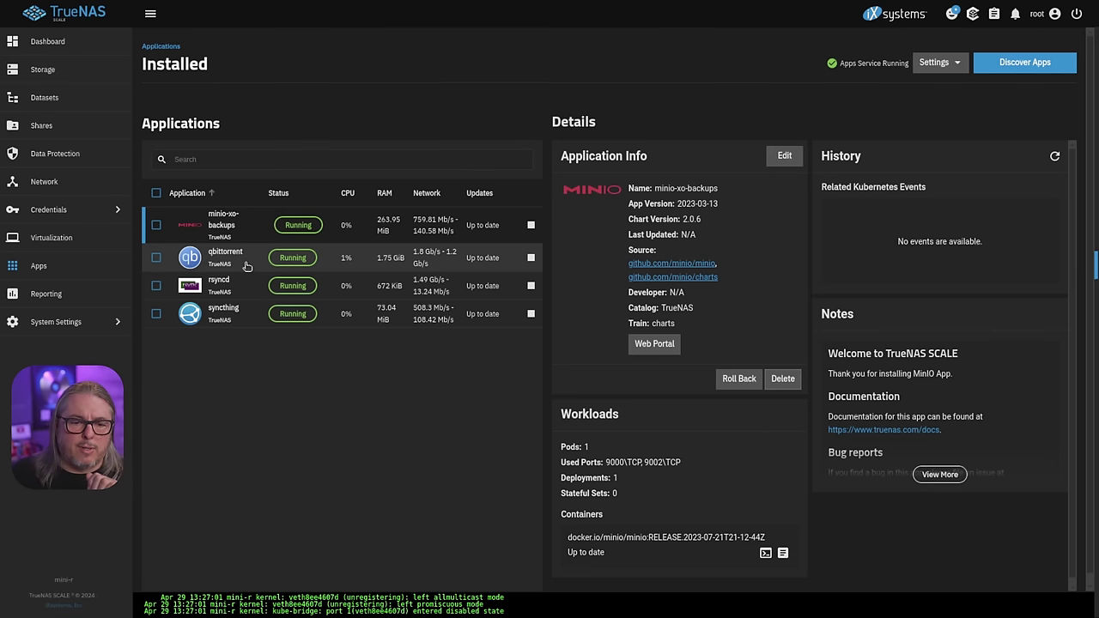
{"action": "left_click", "coordinate": [249, 267]}
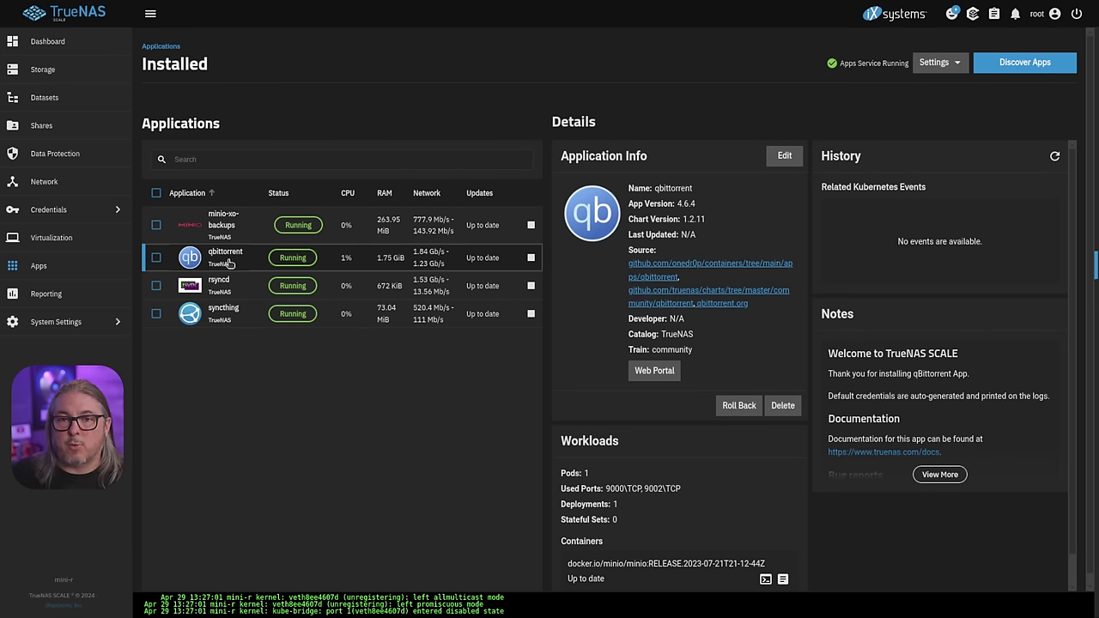
{"action": "left_click", "coordinate": [784, 157]}
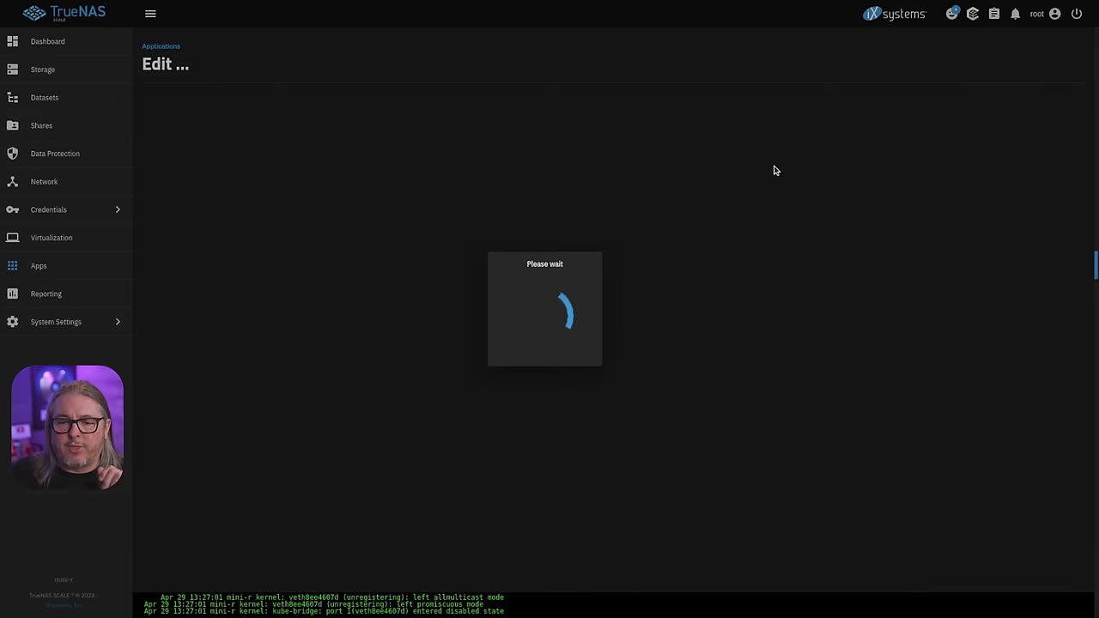